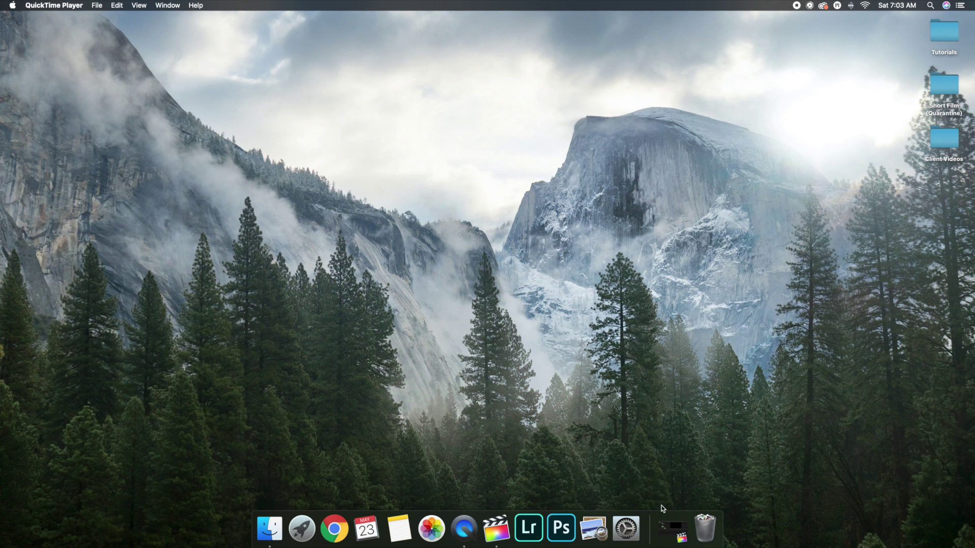
Restore the minimized Final Cut Pro window from the Dock to show the YouTube Video library.
{"action": "left_click", "coordinate": [672, 535]}
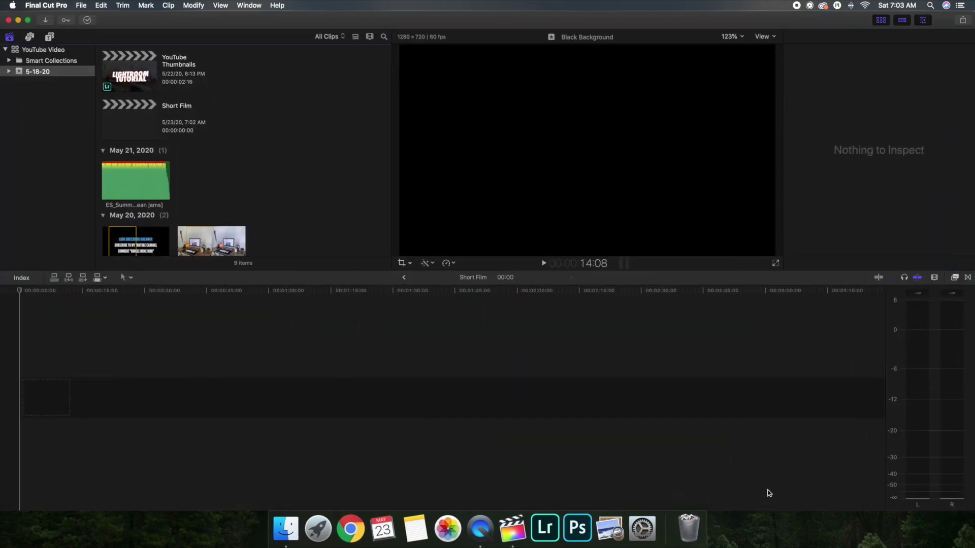
Review the General and Editing preferences, then enable Create proxy media with files left in place under Import.
{"action": "left_click", "coordinate": [47, 6]}
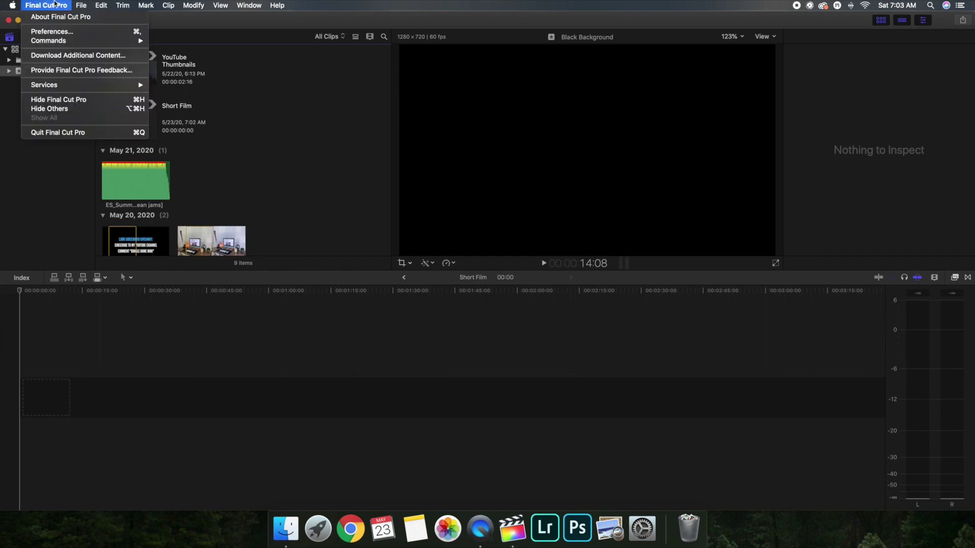
{"action": "left_click", "coordinate": [52, 32]}
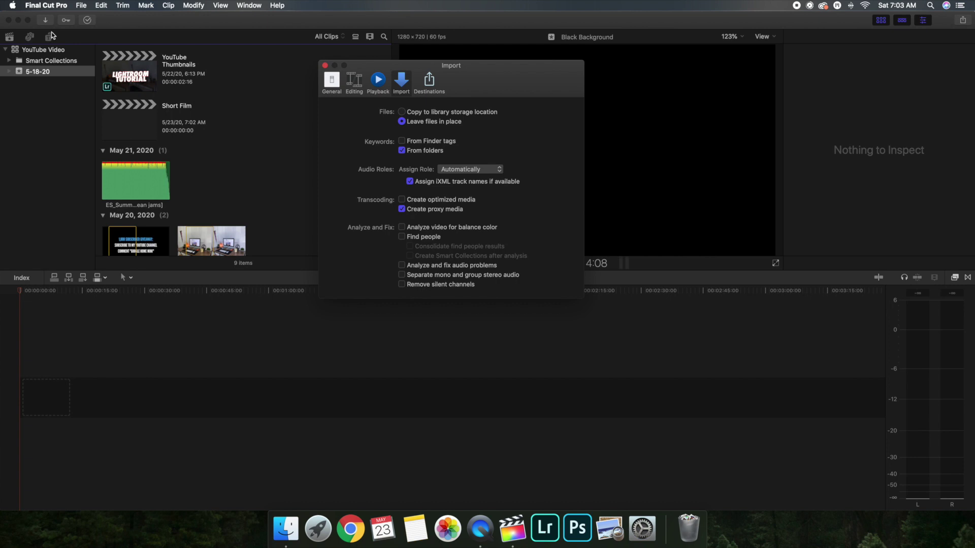
{"action": "left_click", "coordinate": [331, 80]}
{"action": "left_click", "coordinate": [350, 81]}
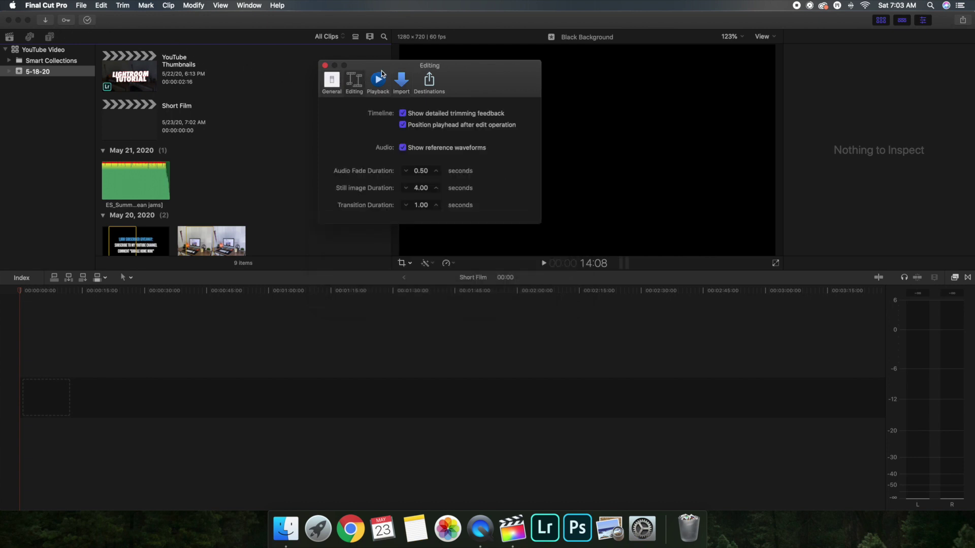
{"action": "left_click", "coordinate": [401, 81]}
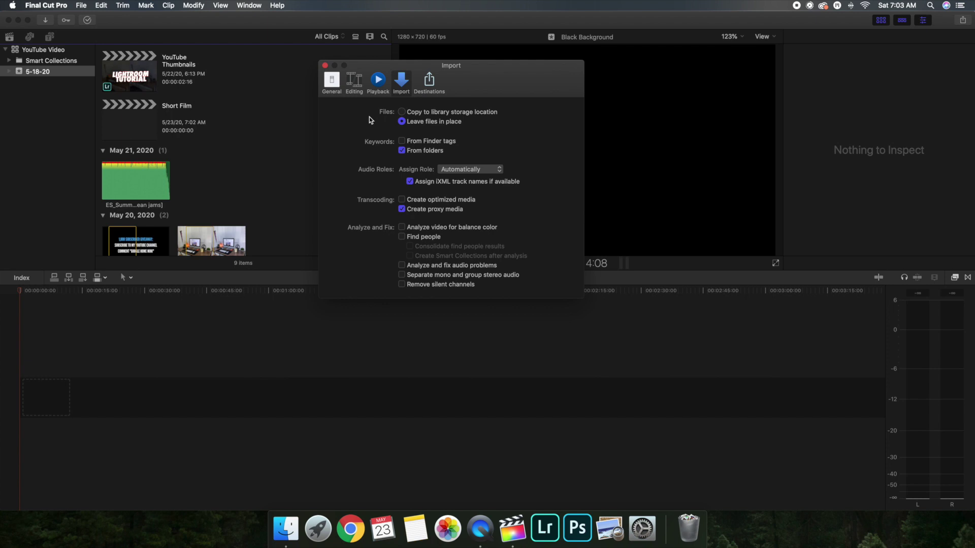
{"action": "left_click", "coordinate": [324, 65]}
{"action": "left_click", "coordinate": [50, 5]}
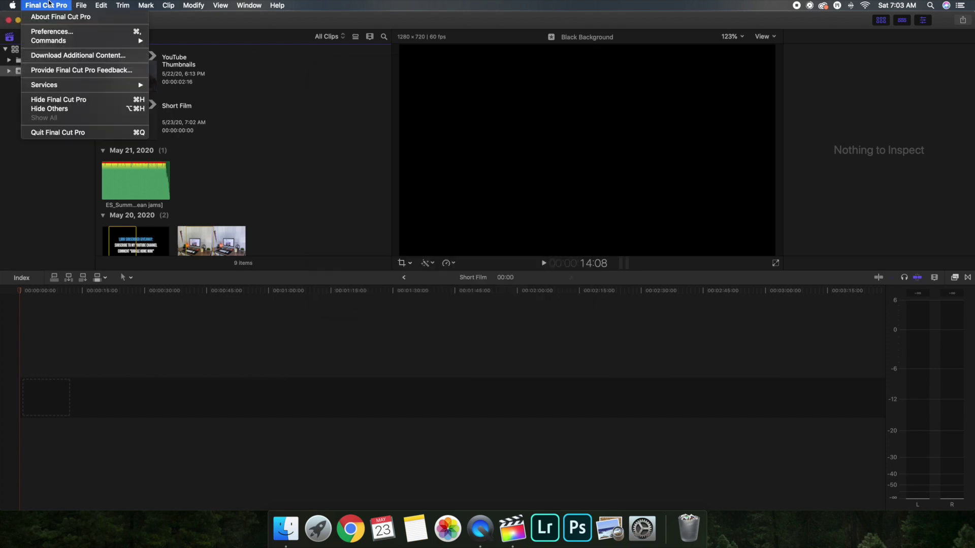
{"action": "left_click", "coordinate": [50, 31]}
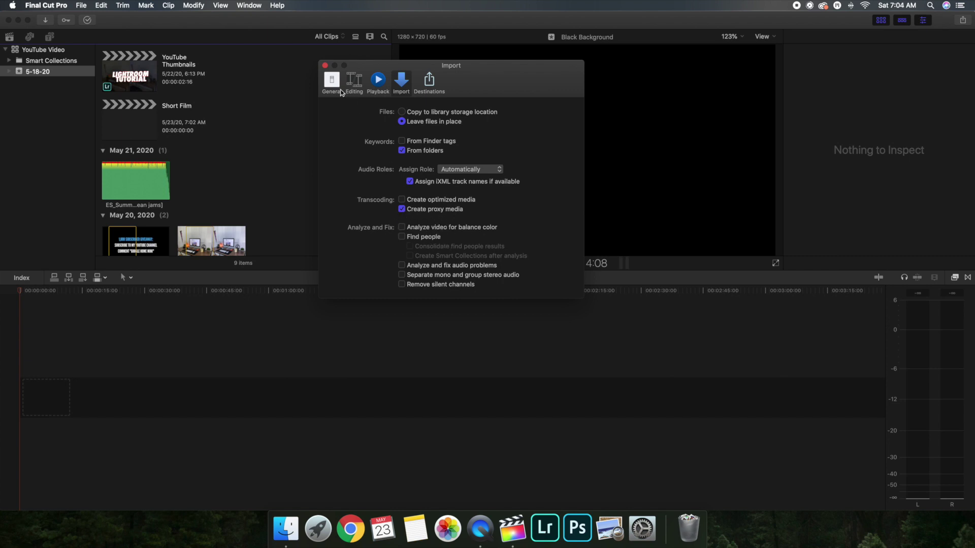
With Short Film selected, import the Closing Top and Coffee (Filter) clips into the 5-18-20 event.
{"action": "left_click", "coordinate": [326, 66]}
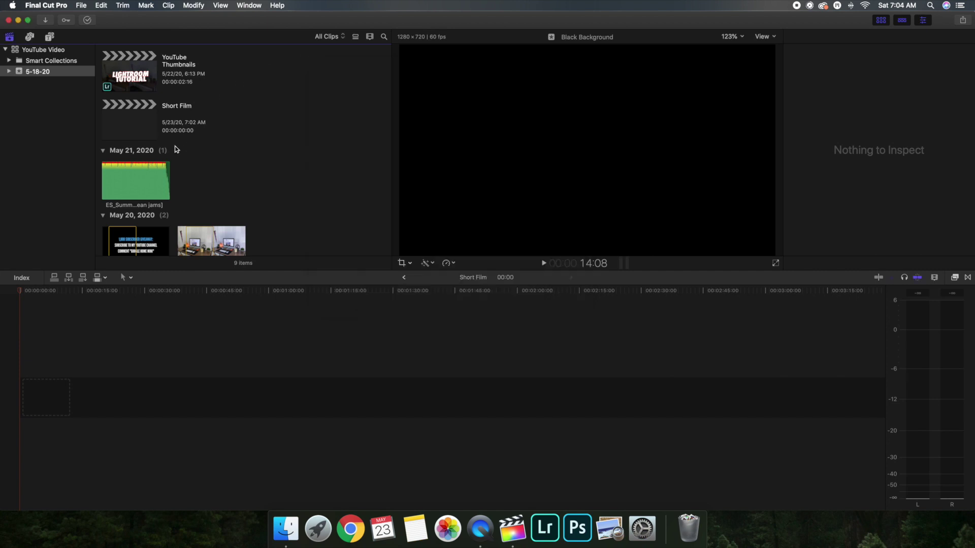
{"action": "left_click", "coordinate": [136, 122]}
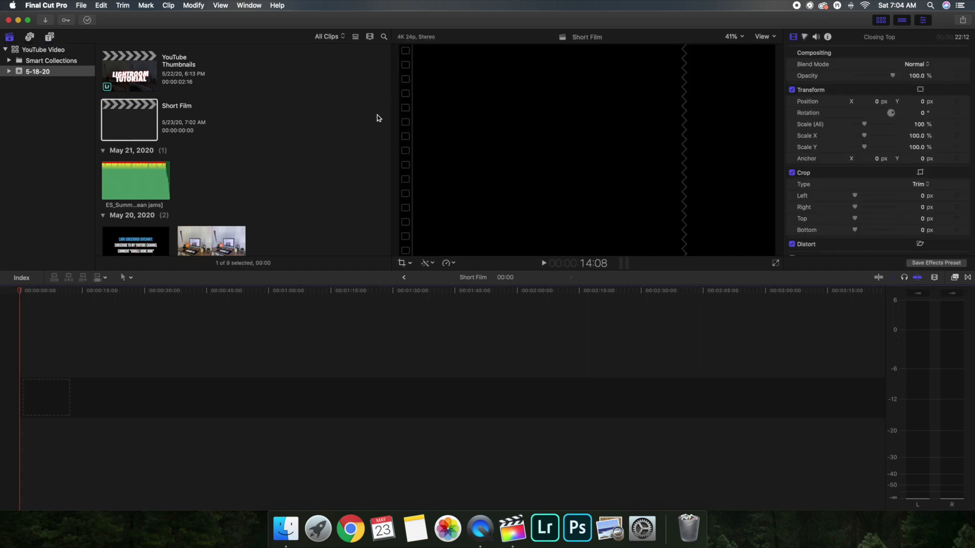
{"action": "left_click", "coordinate": [47, 21]}
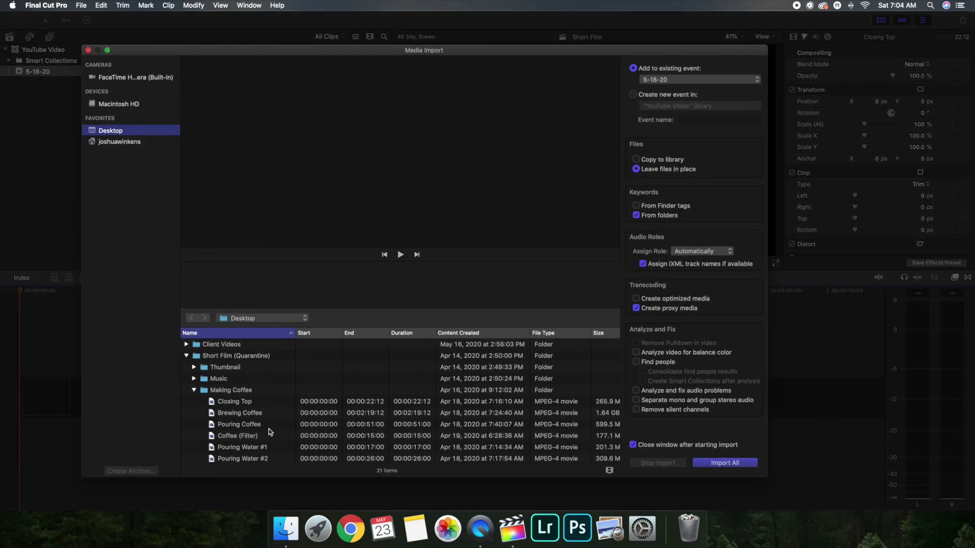
{"action": "scroll", "coordinate": [280, 405], "scroll_direction": "down", "scroll_amount": 2}
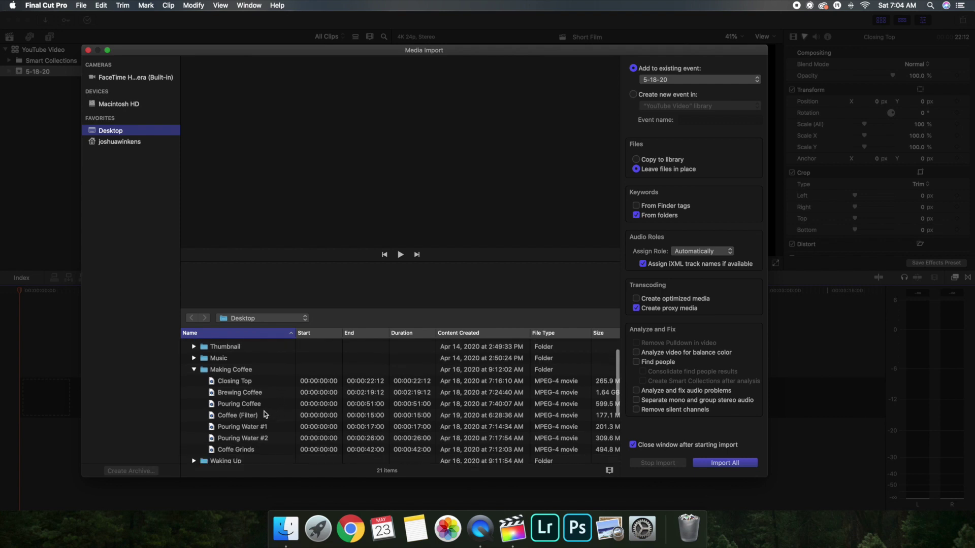
{"action": "left_click", "coordinate": [239, 415]}
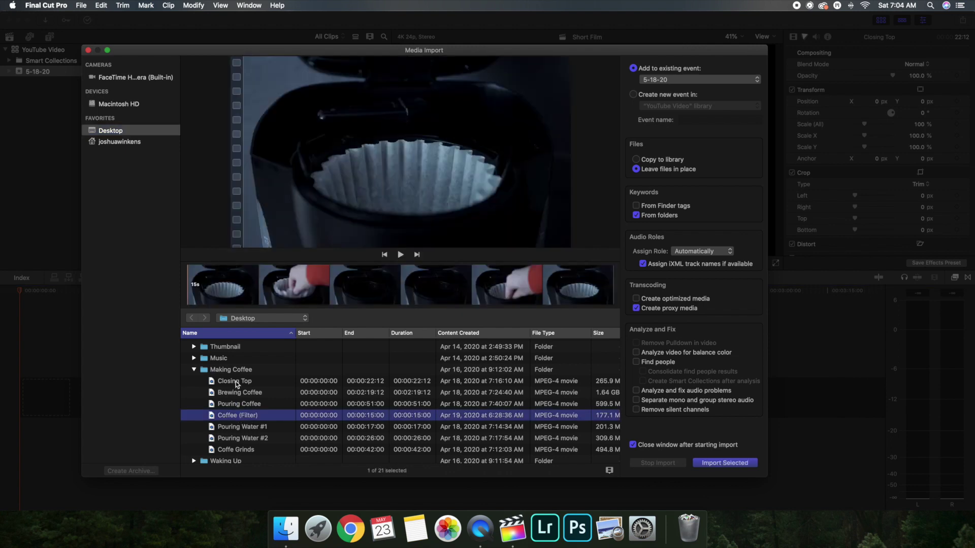
{"action": "left_click", "coordinate": [236, 381]}
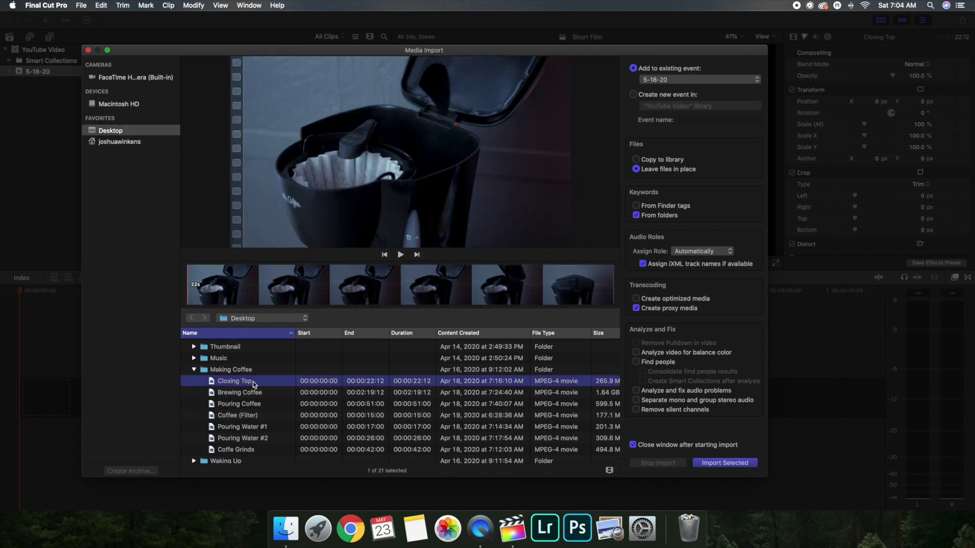
{"action": "left_click", "coordinate": [242, 416], "text": "super"}
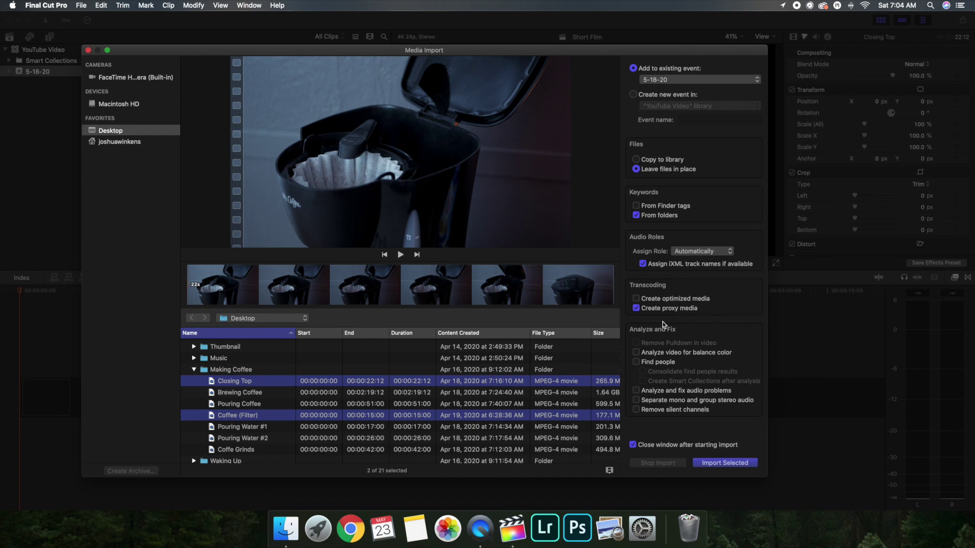
{"action": "left_click", "coordinate": [720, 463]}
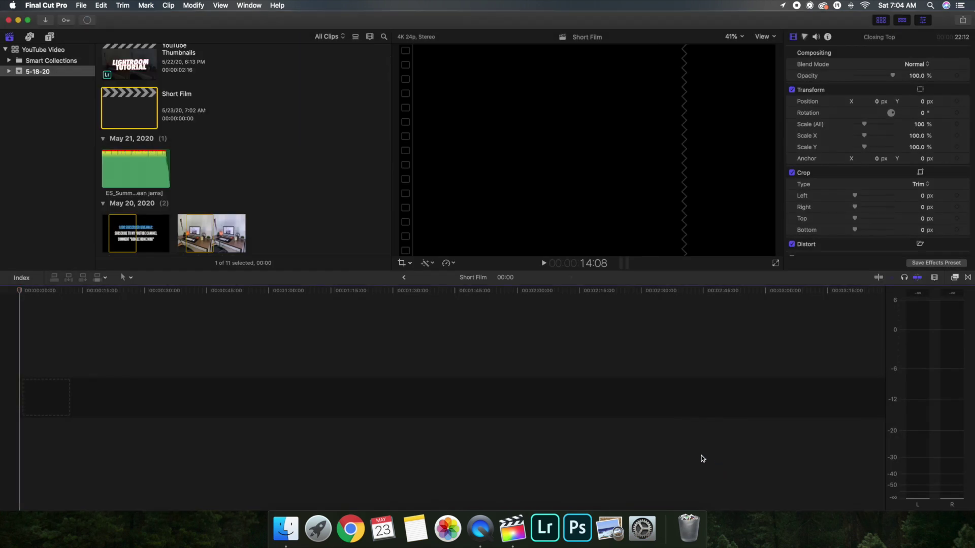
Select Coffee (Filter) and Closing Top in the browser and append both to the Short Film timeline.
{"action": "scroll", "coordinate": [233, 225], "scroll_direction": "down", "scroll_amount": 5}
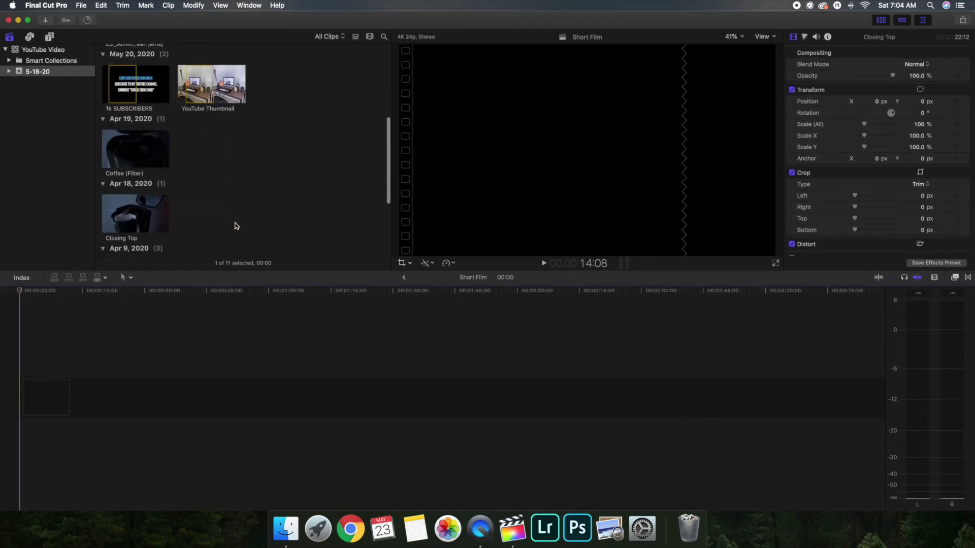
{"action": "scroll", "coordinate": [233, 224], "scroll_direction": "up", "scroll_amount": 6}
{"action": "scroll", "coordinate": [170, 163], "scroll_direction": "down", "scroll_amount": 6}
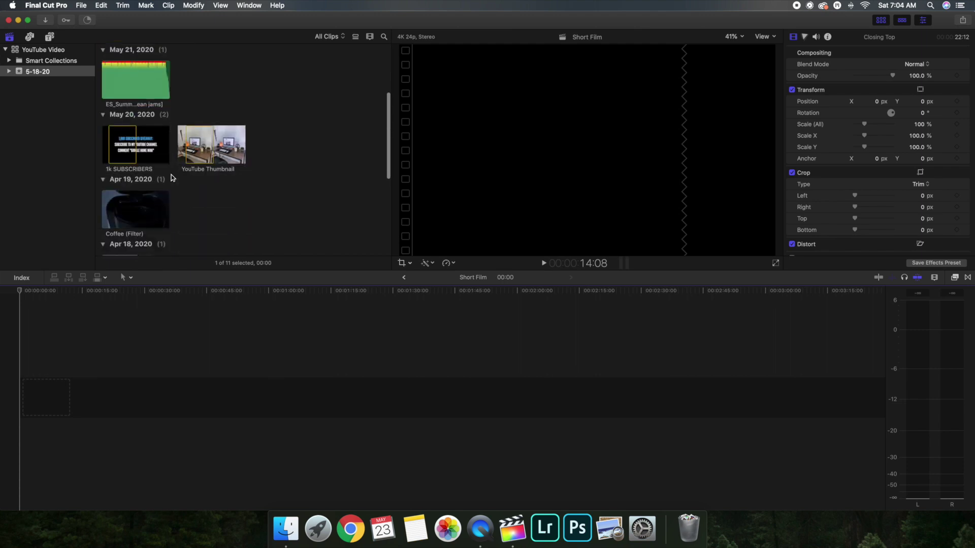
{"action": "left_click", "coordinate": [147, 154]}
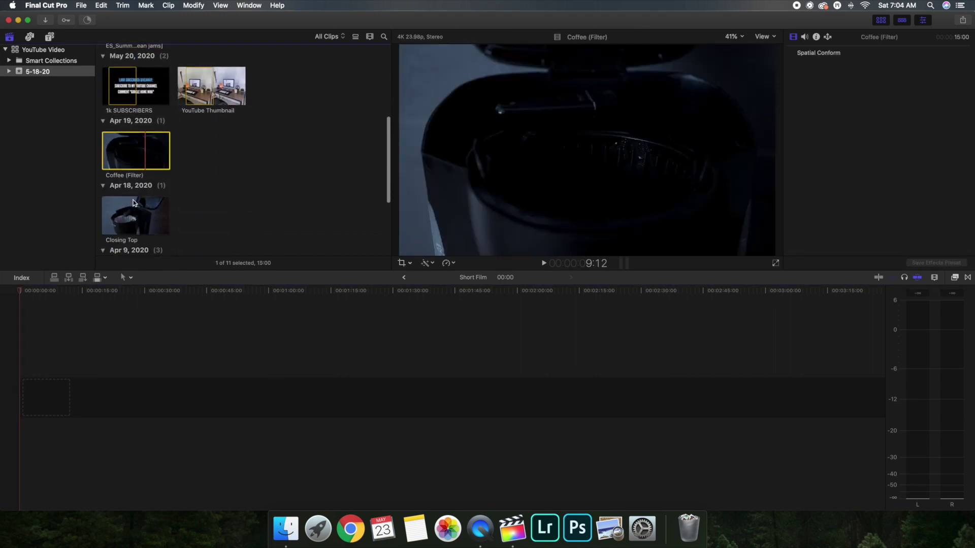
{"action": "left_click", "coordinate": [135, 207]}
{"action": "left_click", "coordinate": [134, 153]}
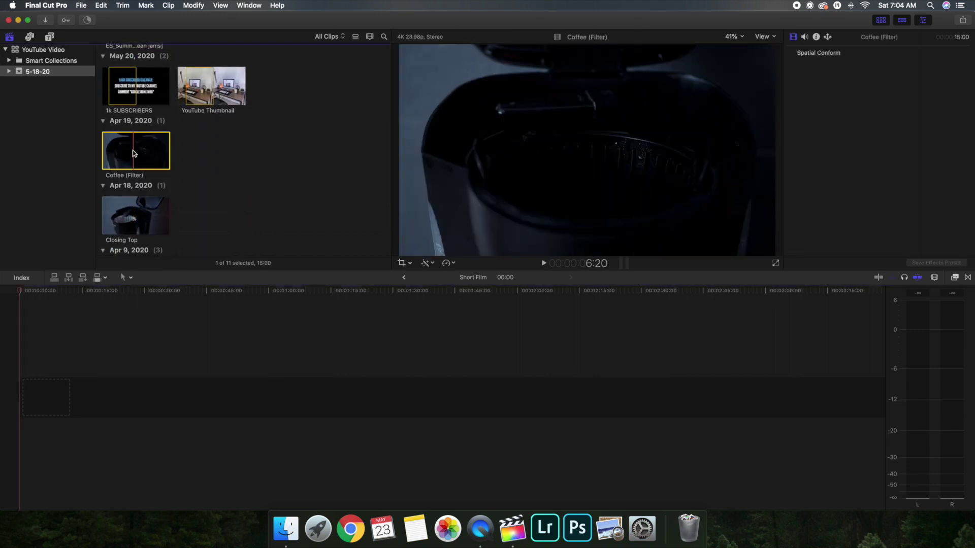
{"action": "left_click", "coordinate": [133, 207], "text": "super"}
{"action": "key", "text": "e"}
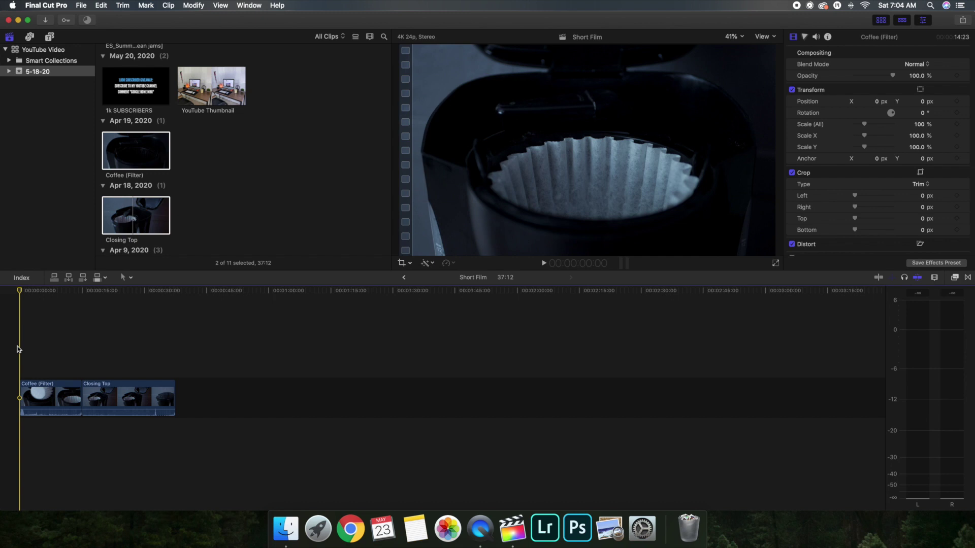
Preview the timeline at about 4:17, 12:02 and 21:18.
{"action": "left_click", "coordinate": [39, 356]}
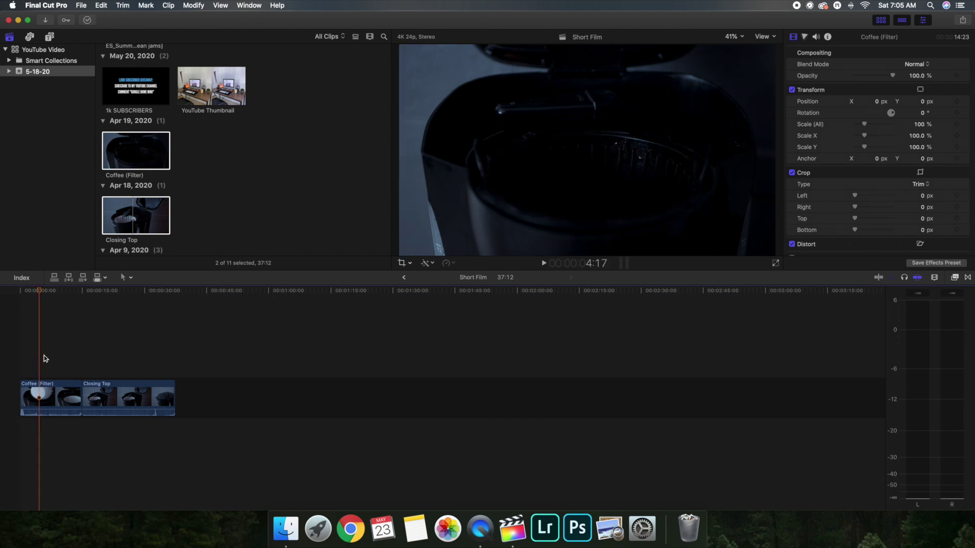
{"action": "left_click", "coordinate": [70, 360]}
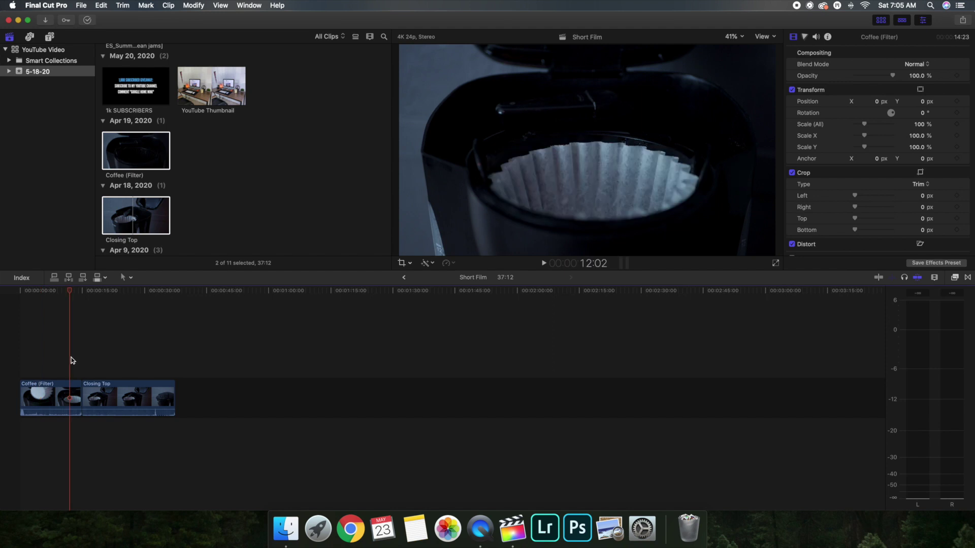
{"action": "left_click", "coordinate": [109, 363]}
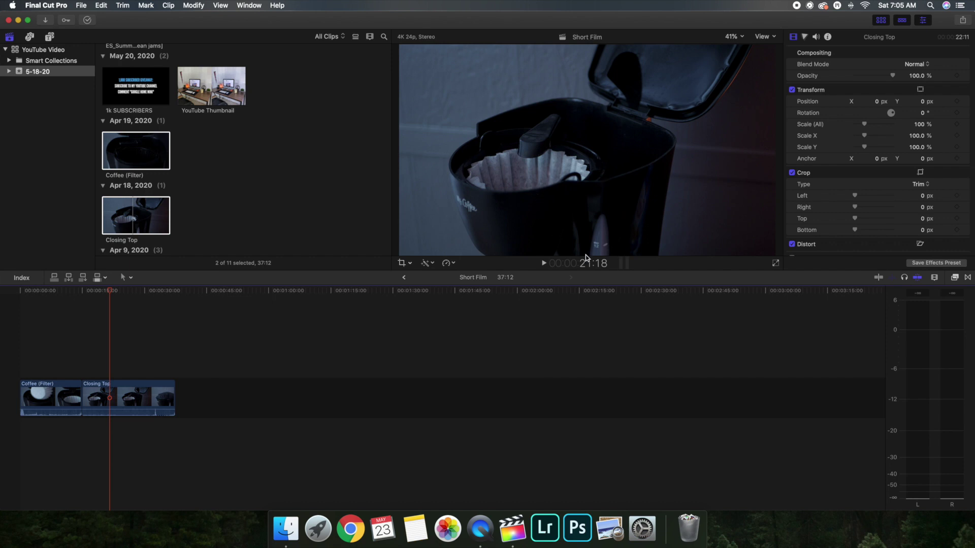
{"action": "left_click", "coordinate": [49, 362]}
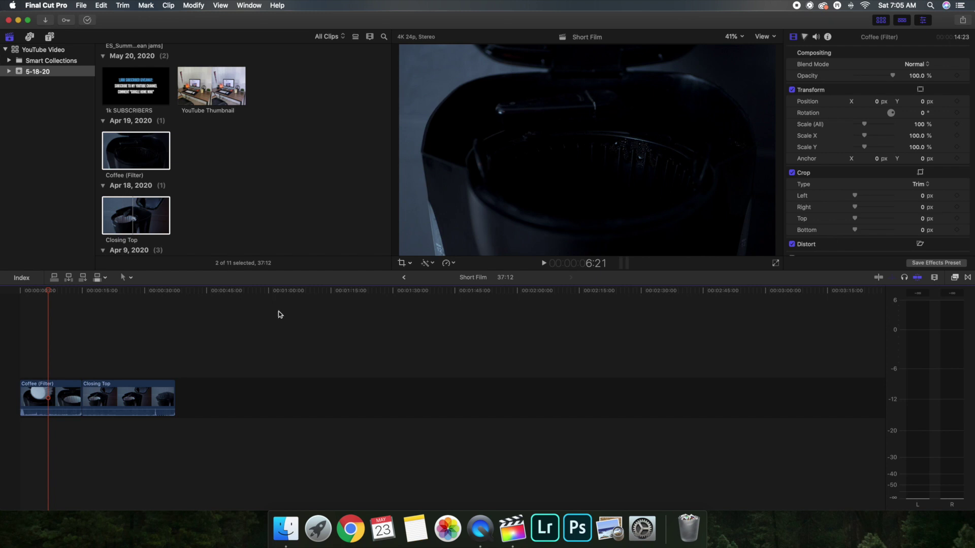
{"action": "left_click", "coordinate": [66, 364]}
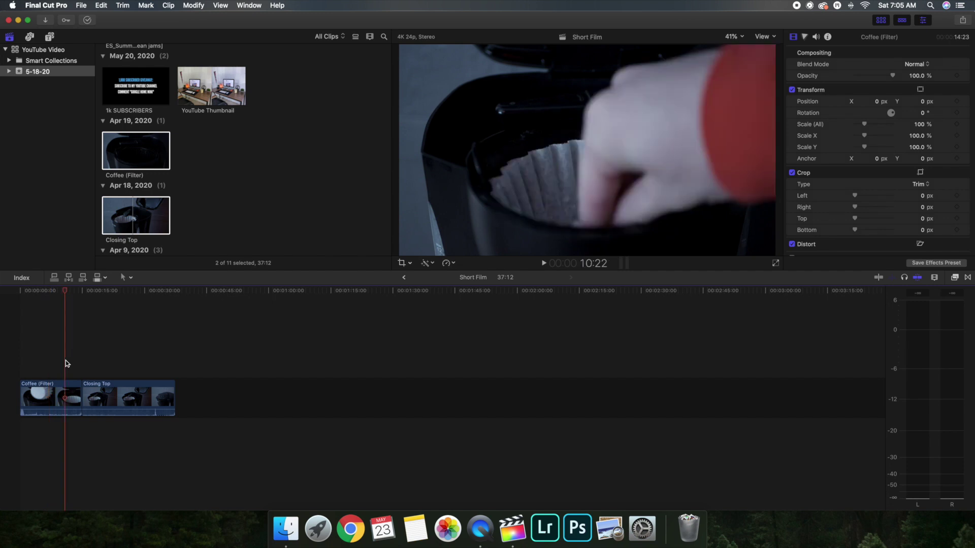
{"action": "left_click", "coordinate": [45, 375]}
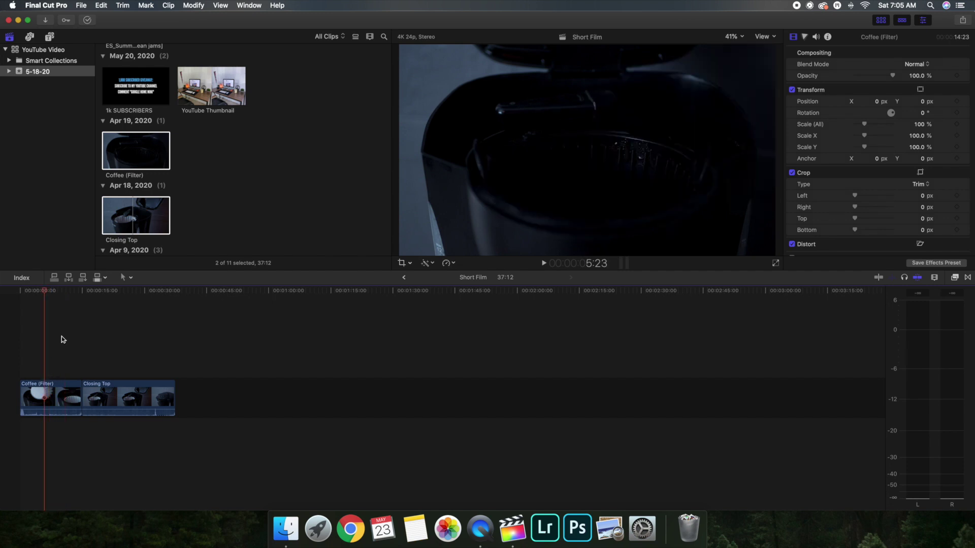
{"action": "left_click", "coordinate": [127, 357]}
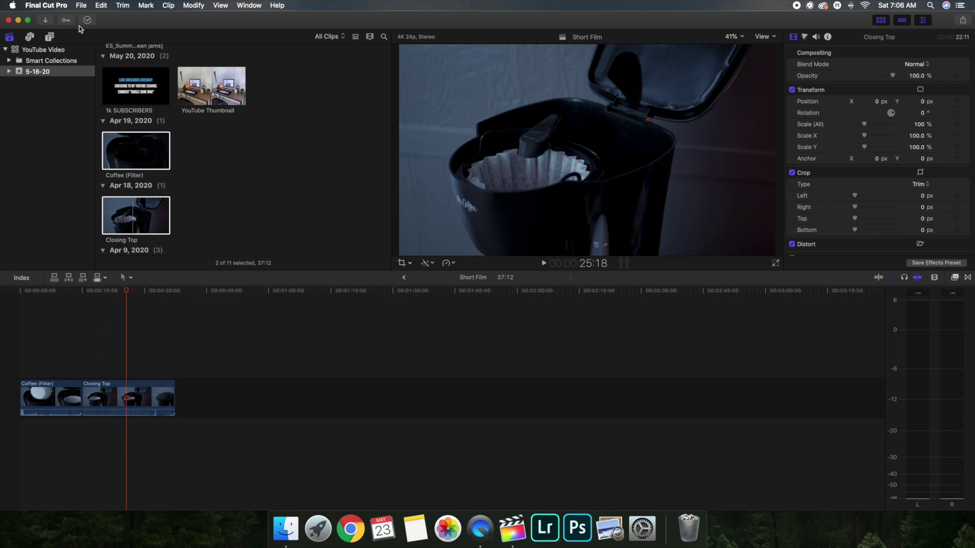
{"action": "left_click", "coordinate": [53, 5]}
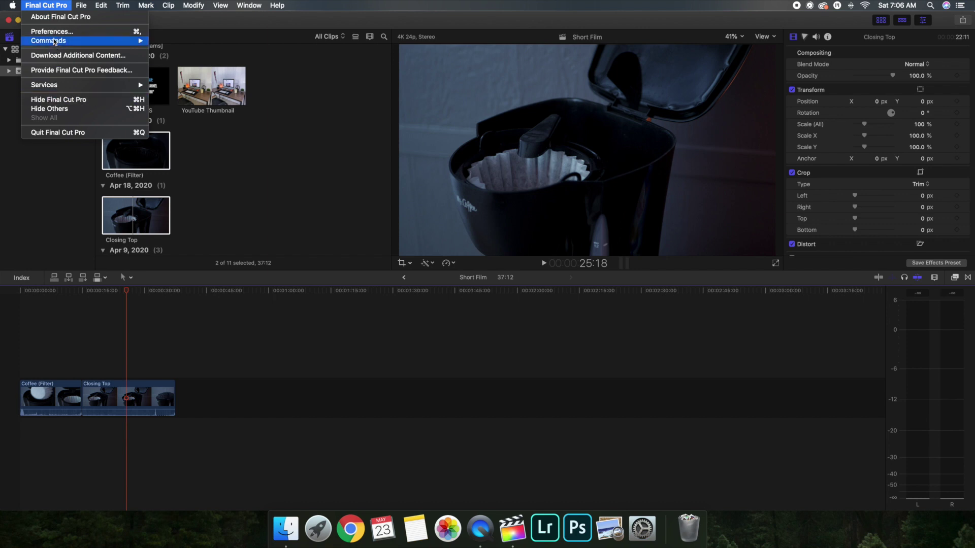
{"action": "left_click", "coordinate": [81, 32]}
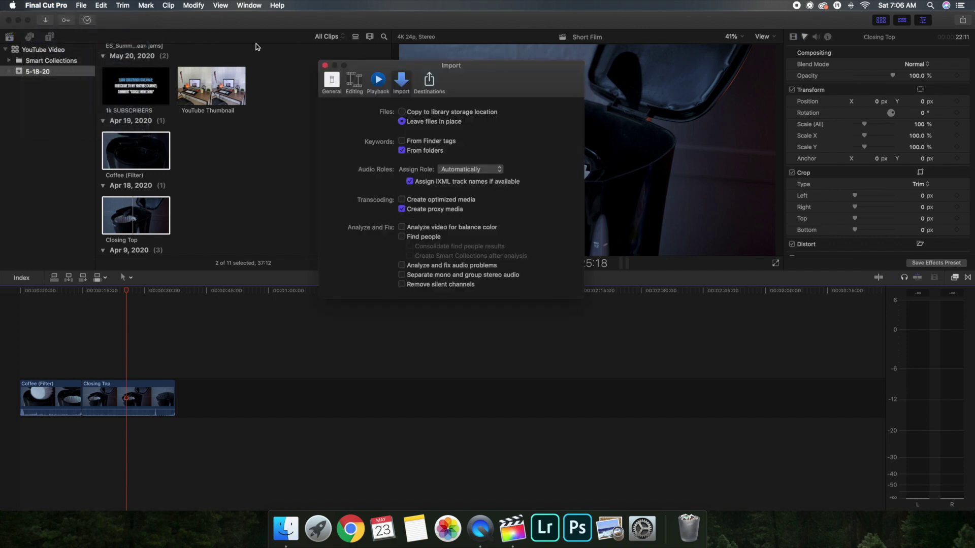
{"action": "left_click", "coordinate": [325, 65]}
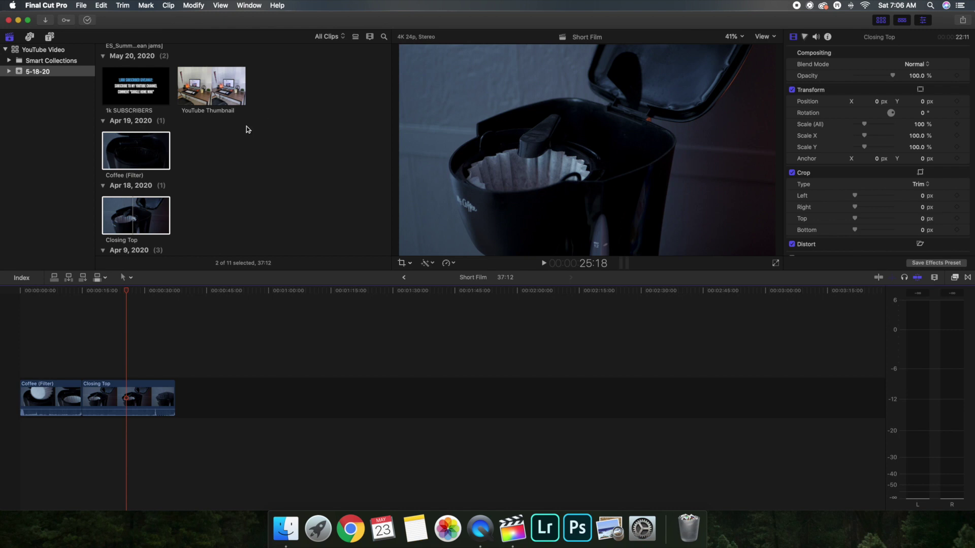
{"action": "left_click", "coordinate": [72, 335]}
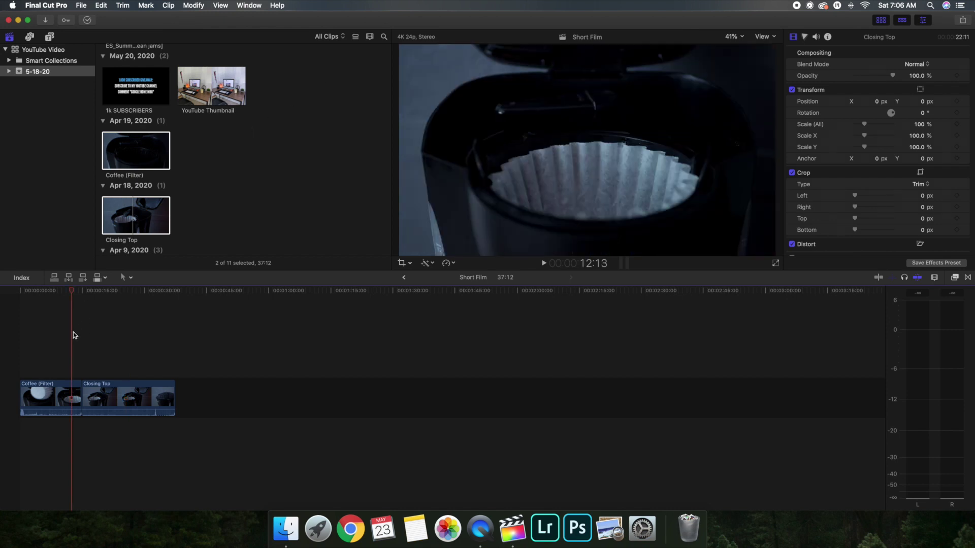
{"action": "left_click", "coordinate": [41, 349]}
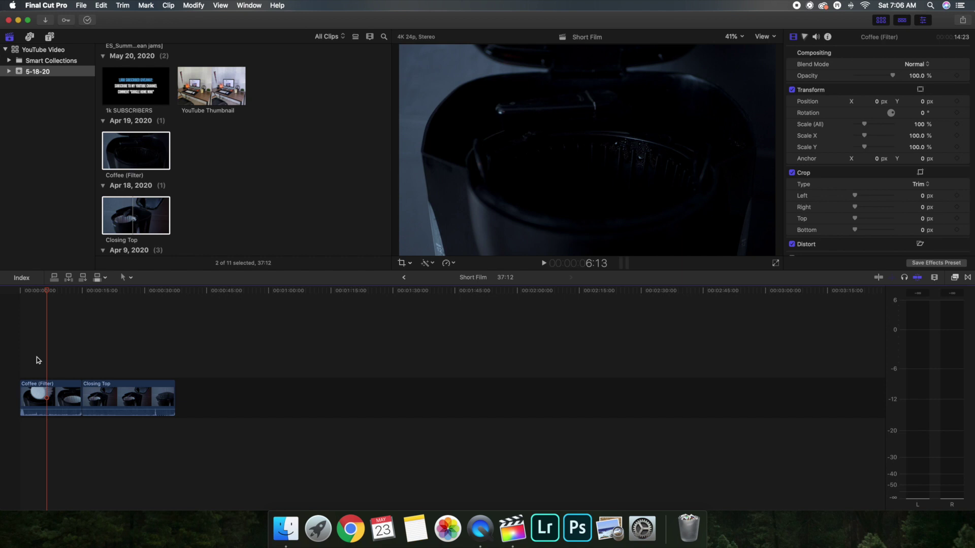
{"action": "left_click", "coordinate": [77, 358]}
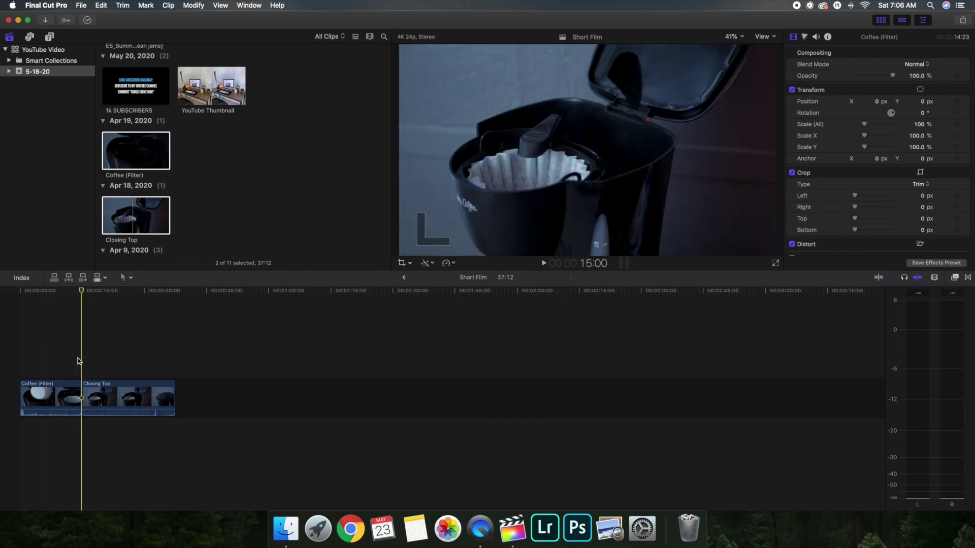